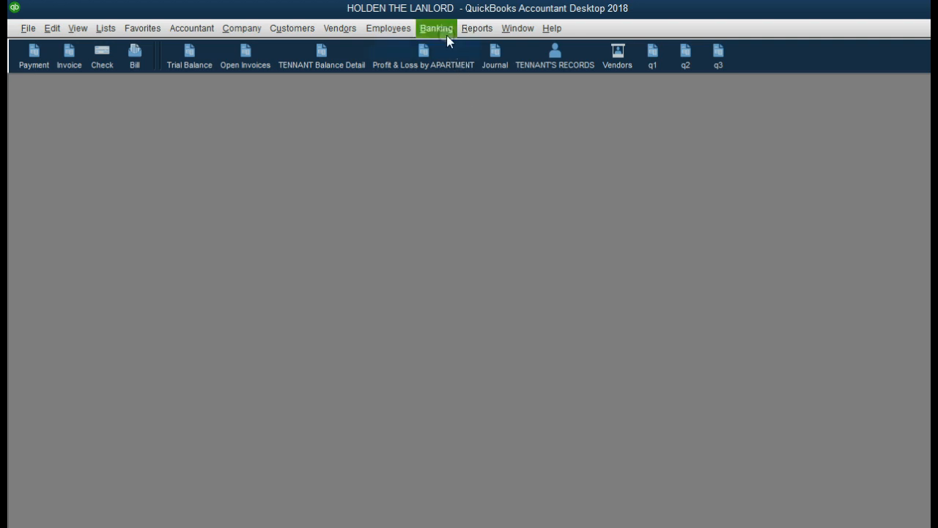
Start a new bank deposit and set its date to 08/04/2018.
{"action": "left_click", "coordinate": [467, 111]}
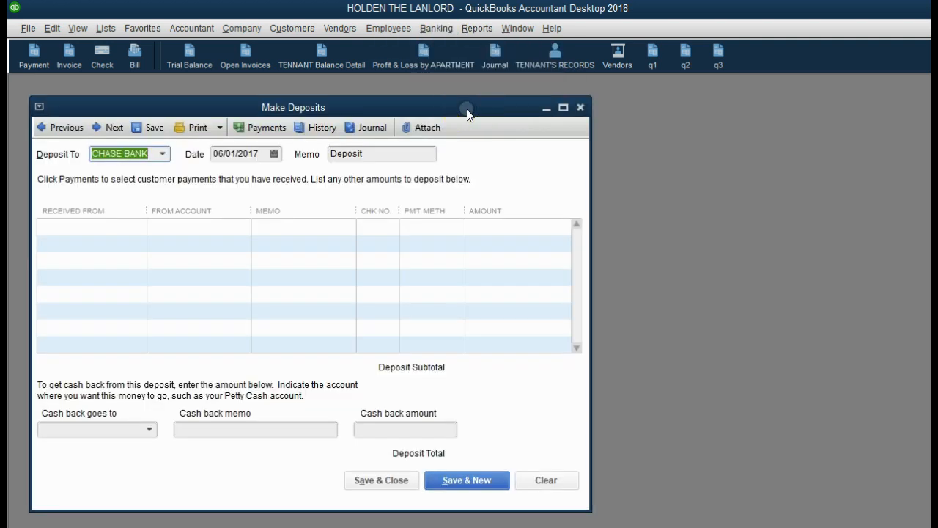
{"action": "left_click_drag", "start_coordinate": [419, 109], "coordinate": [490, 112]}
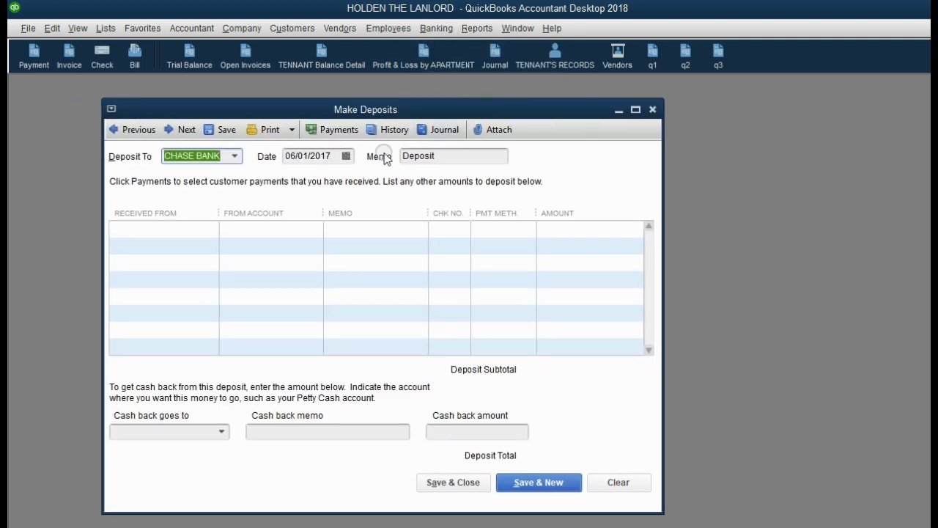
{"action": "left_click", "coordinate": [346, 156]}
{"action": "left_click", "coordinate": [404, 180]}
{"action": "left_click", "coordinate": [404, 180]}
{"action": "left_click", "coordinate": [404, 180]}
{"action": "left_click", "coordinate": [403, 180]}
{"action": "left_click", "coordinate": [403, 180]}
{"action": "left_click", "coordinate": [403, 180]}
{"action": "left_click", "coordinate": [402, 180]}
{"action": "left_click", "coordinate": [402, 181]}
{"action": "left_click", "coordinate": [401, 180]}
{"action": "left_click", "coordinate": [401, 180]}
{"action": "left_click", "coordinate": [401, 180]}
{"action": "left_click", "coordinate": [401, 180]}
{"action": "left_click", "coordinate": [401, 180]}
{"action": "left_click", "coordinate": [401, 180]}
{"action": "left_click", "coordinate": [399, 225]}
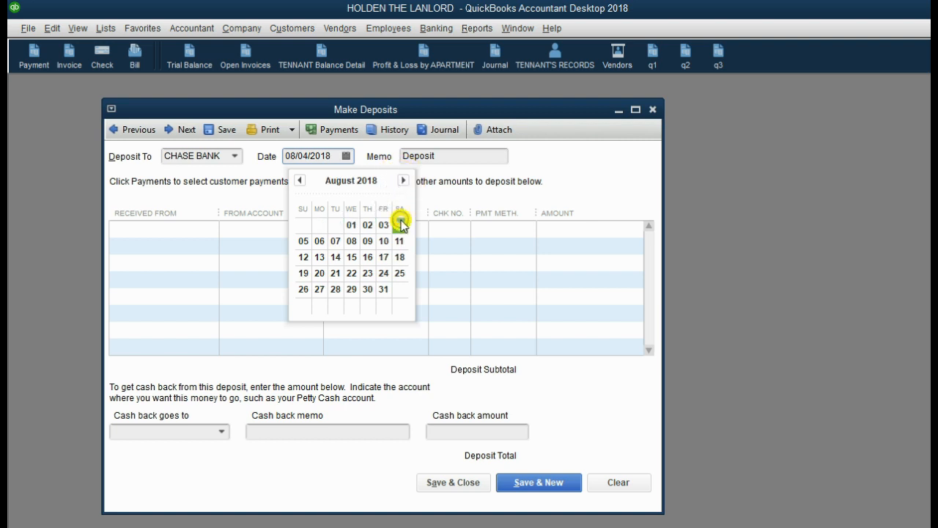
Choose CHASE BANK as the account receiving the deposit.
{"action": "left_click", "coordinate": [234, 156]}
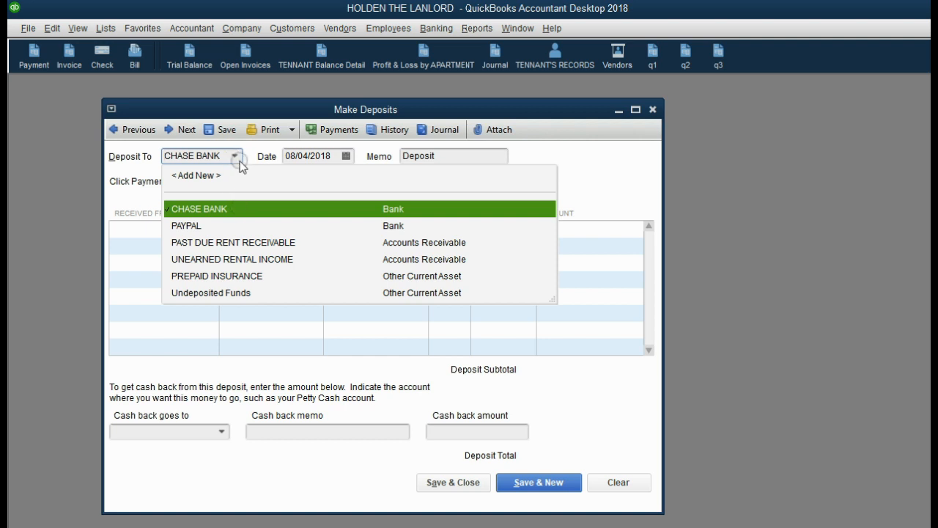
{"action": "left_click", "coordinate": [232, 208]}
{"action": "left_click", "coordinate": [232, 208]}
Enter the first deposit line as 1,000.00 received from the apartment 5C tenant.
{"action": "left_click", "coordinate": [207, 228]}
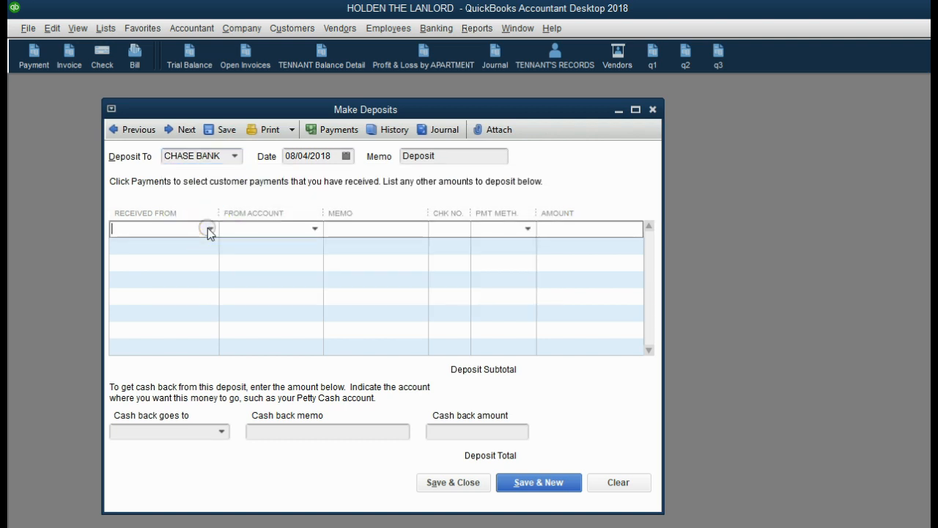
{"action": "left_click", "coordinate": [209, 228]}
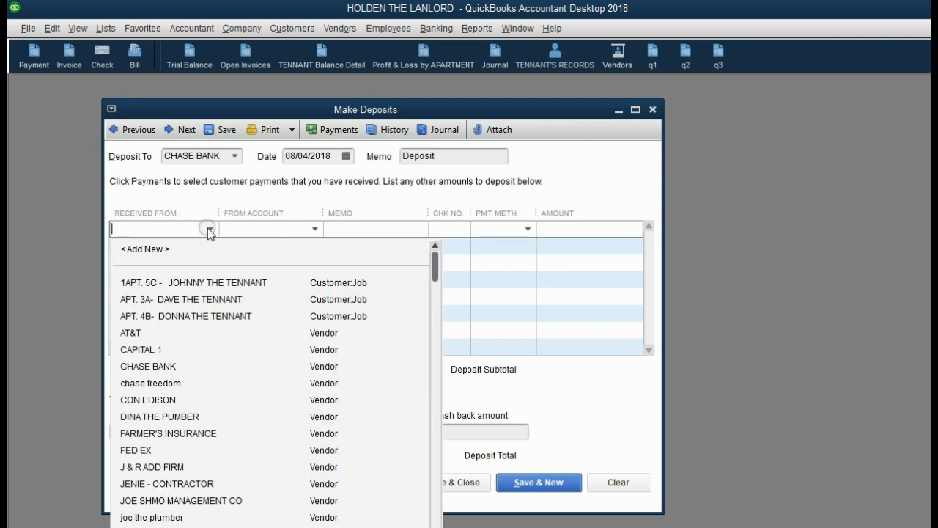
{"action": "left_click", "coordinate": [256, 282]}
{"action": "left_click", "coordinate": [552, 233]}
{"action": "type", "text": "1"}
{"action": "key", "text": "Tab"}
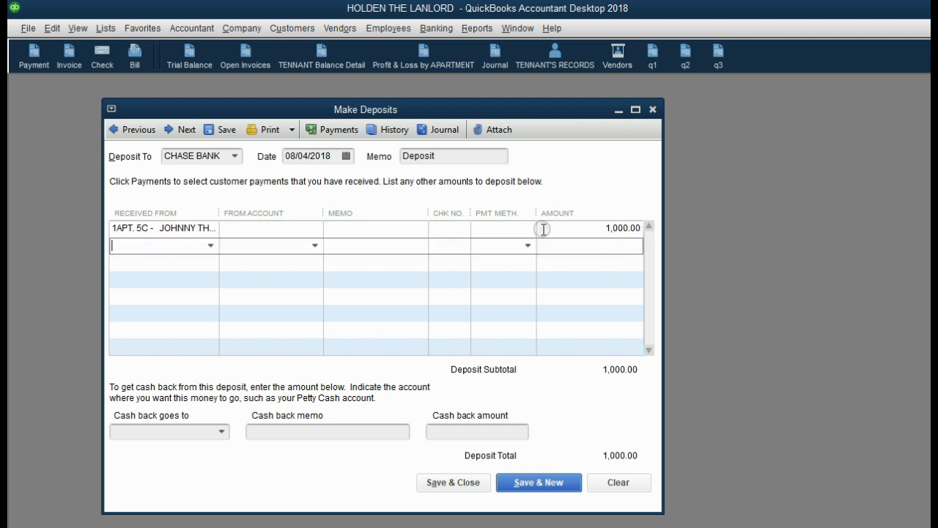
Assign the UNEARNED RENTAL INCOME account to the apartment 5C tenant's deposit line.
{"action": "left_click", "coordinate": [314, 228]}
{"action": "left_click", "coordinate": [313, 228]}
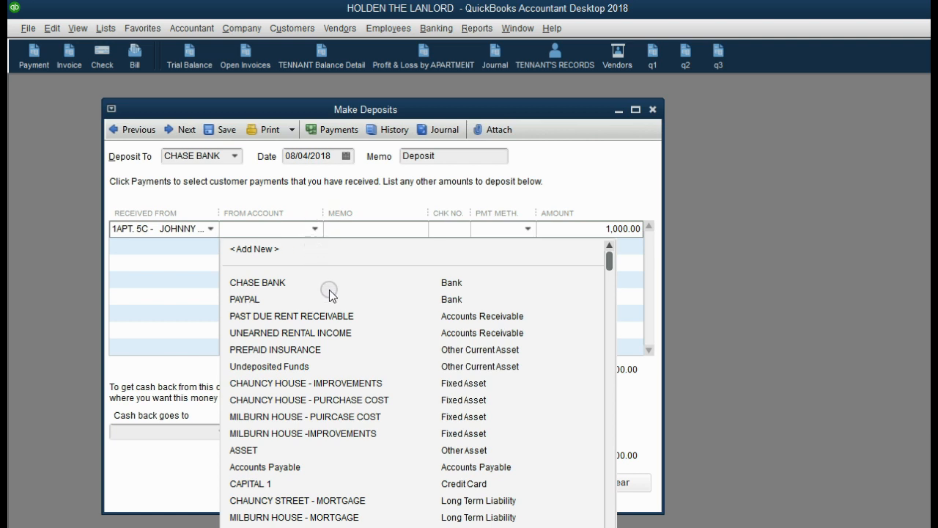
{"action": "left_click", "coordinate": [336, 332]}
{"action": "left_click", "coordinate": [571, 228]}
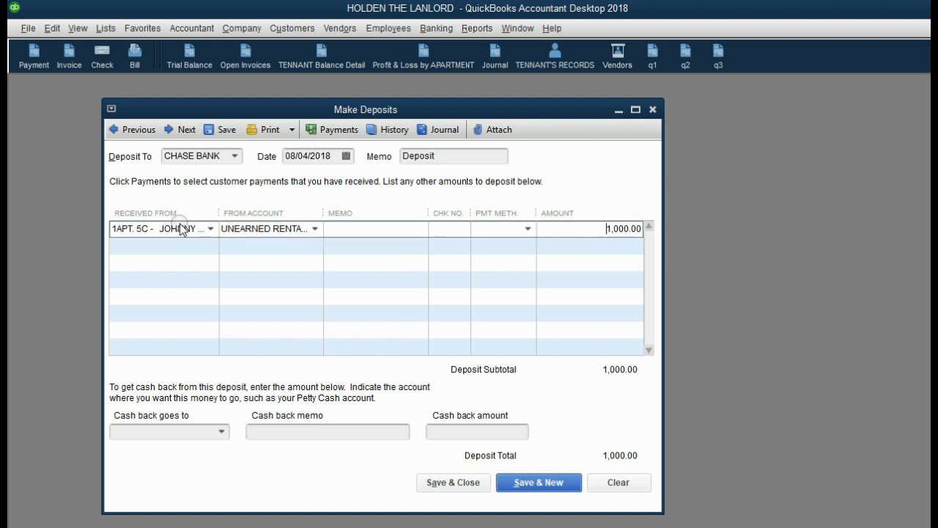
{"action": "left_click", "coordinate": [211, 229]}
{"action": "left_click", "coordinate": [212, 230]}
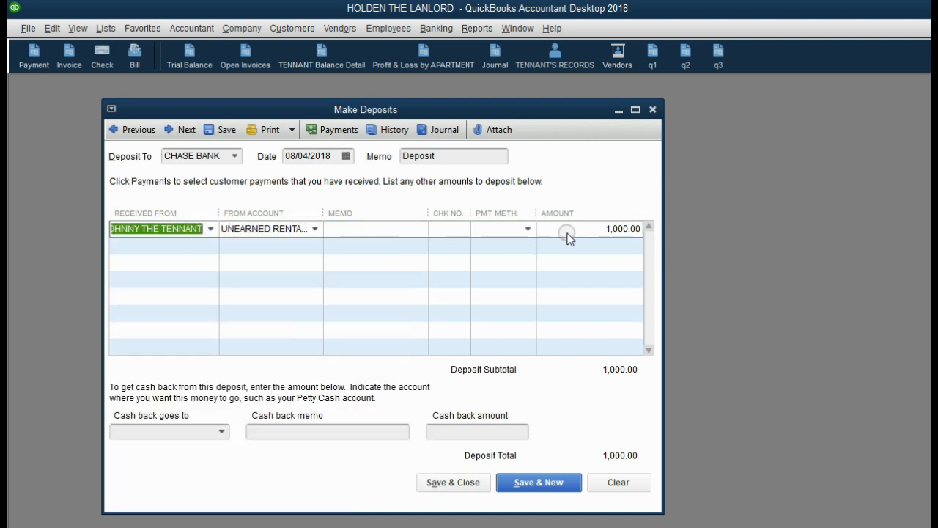
{"action": "left_click", "coordinate": [570, 228]}
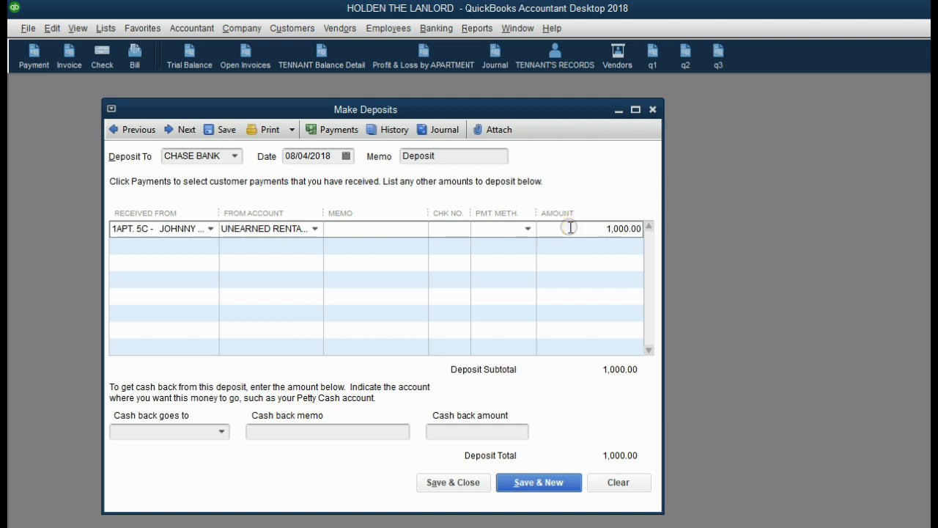
Consult the example slide in PowerPoint and add a second QuickBooks deposit line for REX REPAIR with the REPAIR EXPENSE account.
{"action": "left_click", "coordinate": [680, 526]}
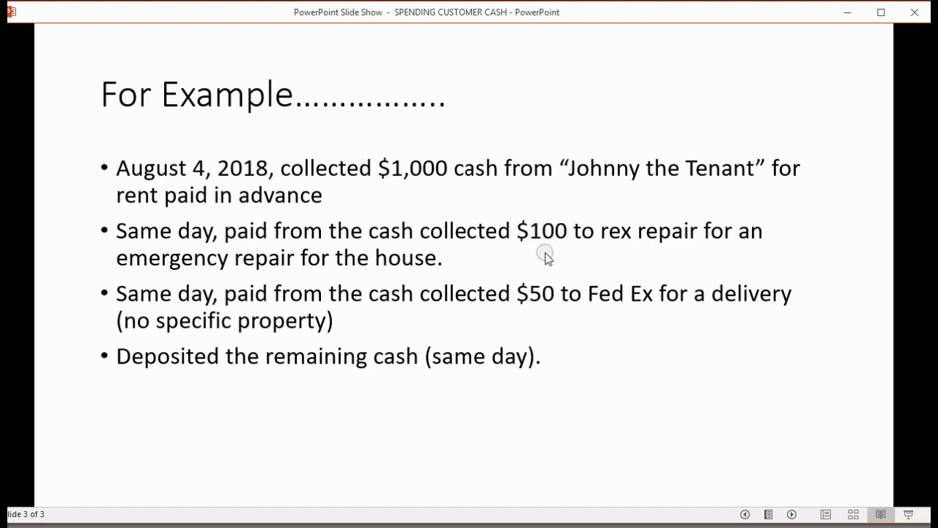
{"action": "left_click", "coordinate": [749, 527]}
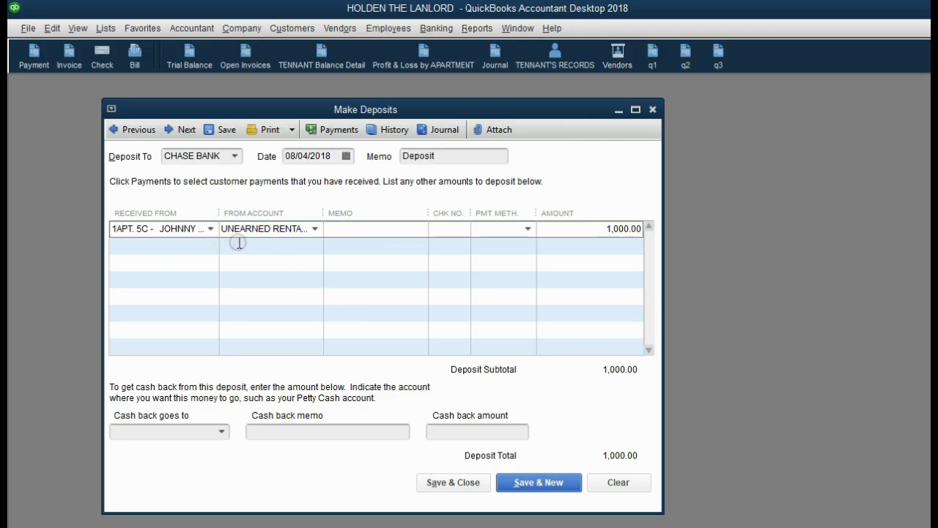
{"action": "left_click", "coordinate": [201, 245]}
{"action": "left_click", "coordinate": [210, 245]}
{"action": "scroll", "coordinate": [211, 284], "scroll_direction": "down", "scroll_amount": 2}
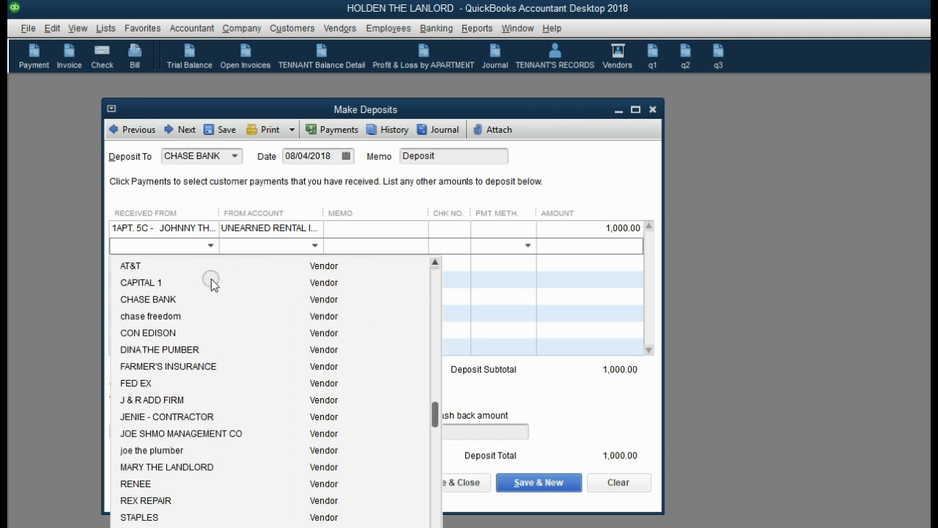
{"action": "left_click", "coordinate": [174, 500]}
{"action": "left_click", "coordinate": [314, 245]}
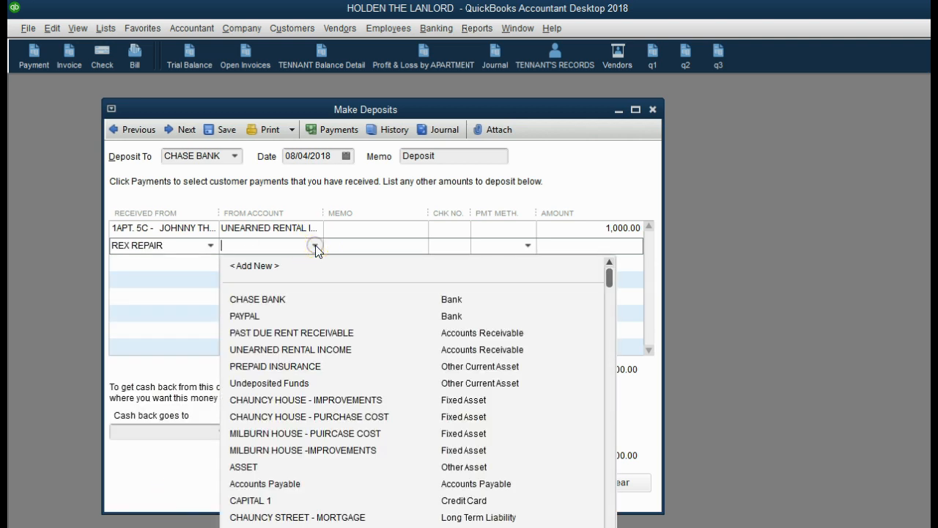
{"action": "scroll", "coordinate": [310, 289], "scroll_direction": "down", "scroll_amount": 4}
{"action": "scroll", "coordinate": [311, 304], "scroll_direction": "down", "scroll_amount": 4}
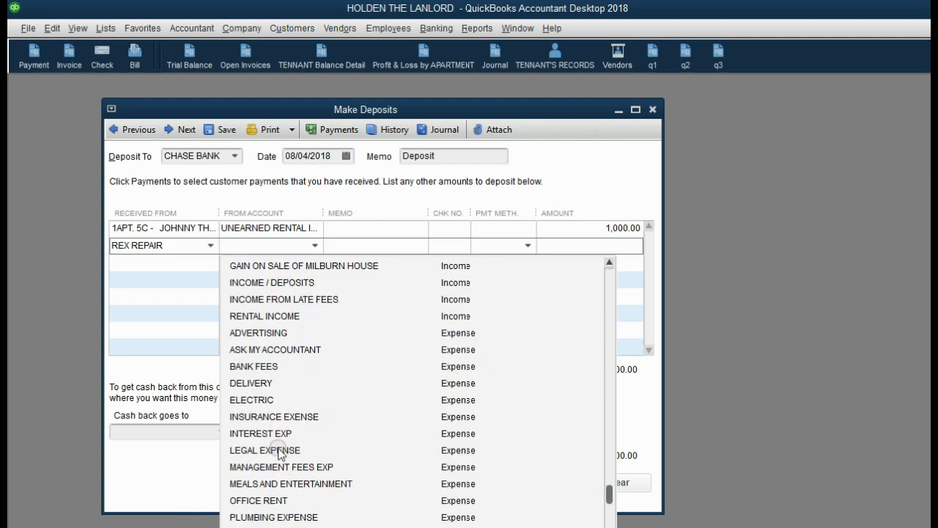
{"action": "scroll", "coordinate": [282, 458], "scroll_direction": "down", "scroll_amount": 1}
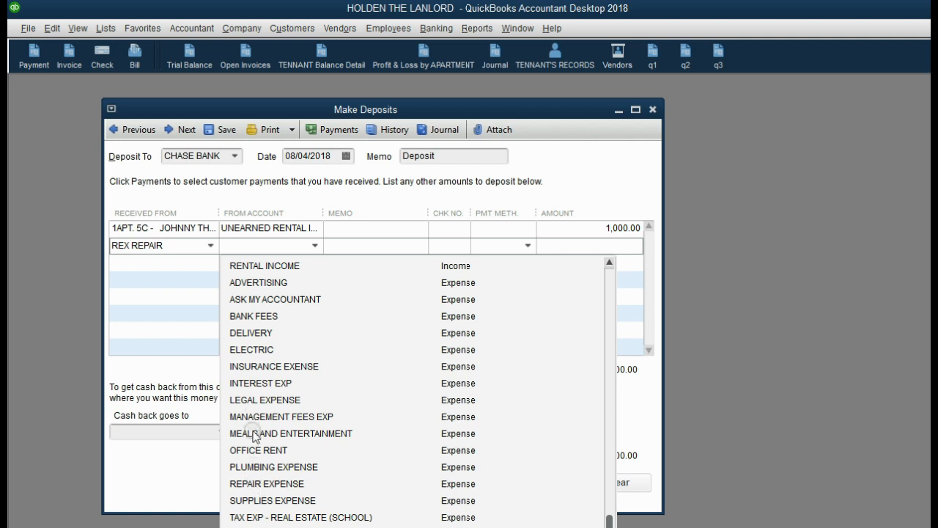
{"action": "left_click", "coordinate": [282, 483]}
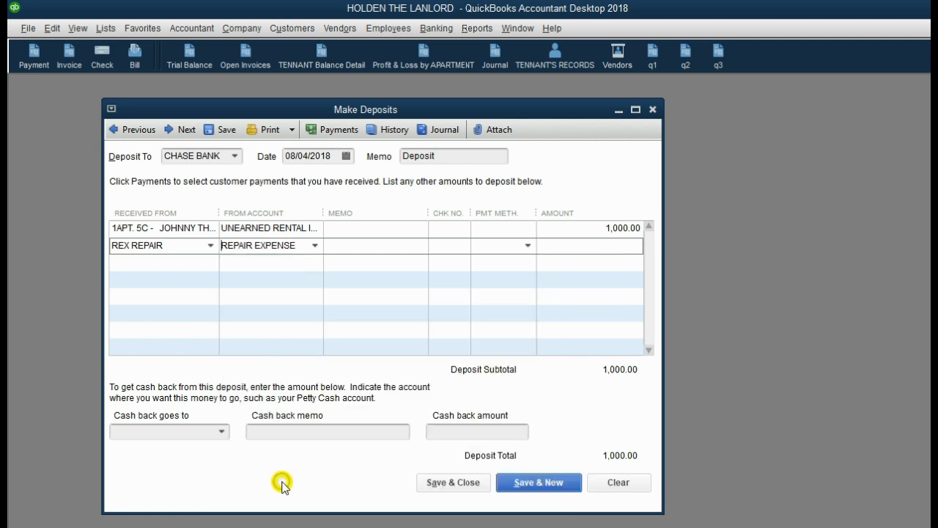
Recheck the repair cost on the PowerPoint slide and enter 100 as the REX REPAIR line's amount in QuickBooks.
{"action": "left_click", "coordinate": [623, 246]}
{"action": "key", "text": "alt+Tab"}
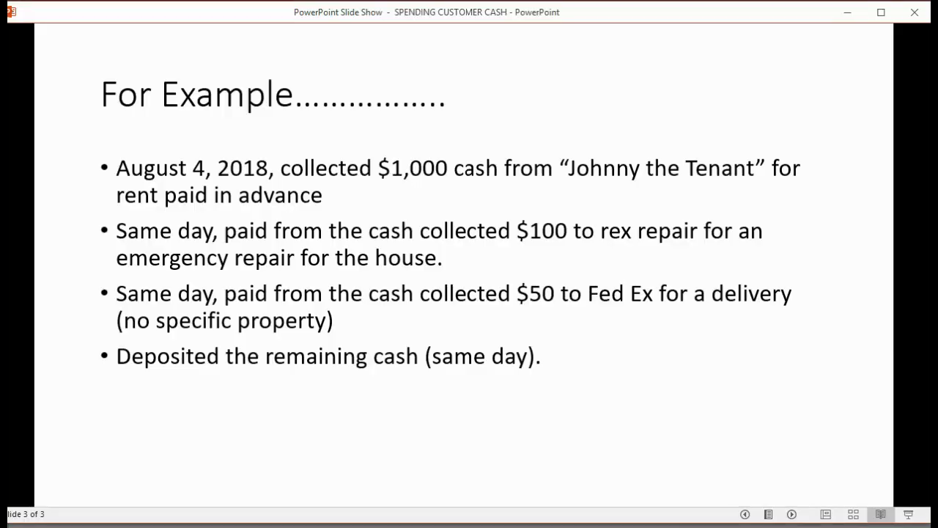
{"action": "left_click", "coordinate": [540, 238]}
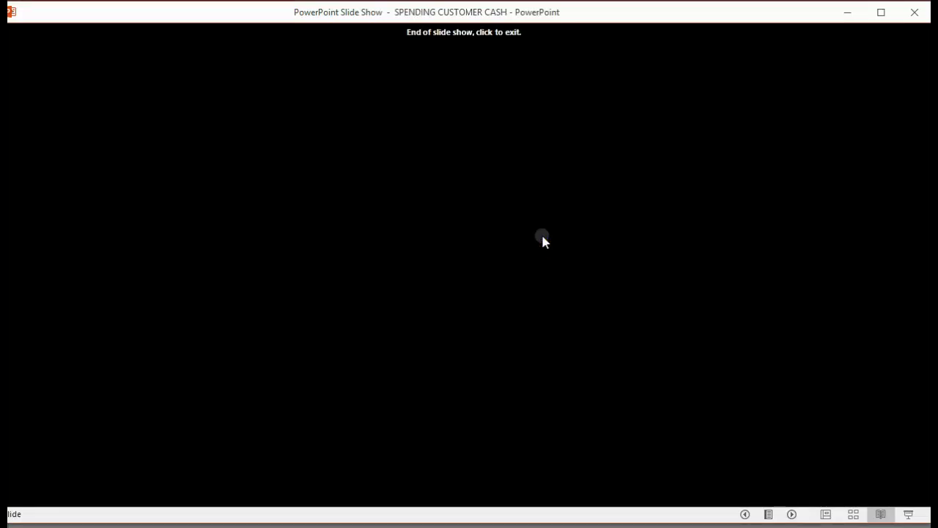
{"action": "left_click", "coordinate": [745, 513]}
{"action": "key", "text": "alt+Tab"}
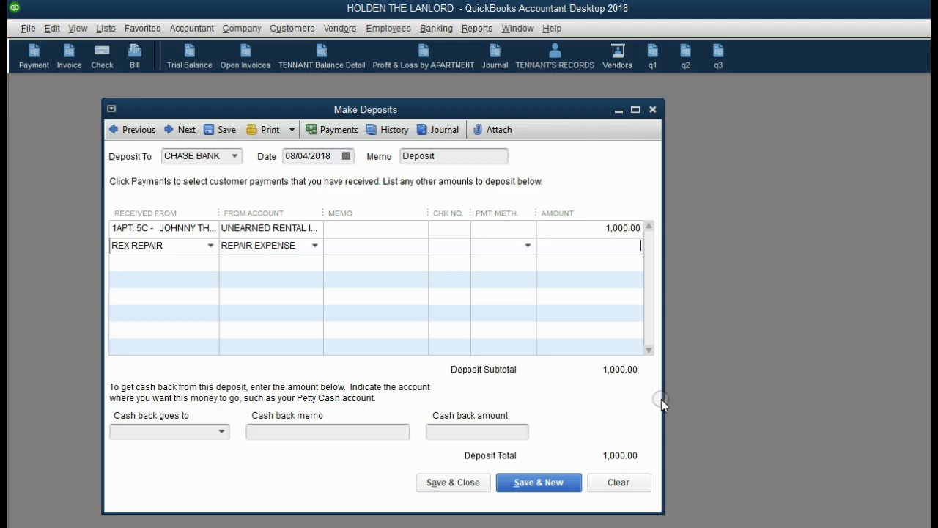
{"action": "type", "text": "100"}
{"action": "key", "text": "Tab"}
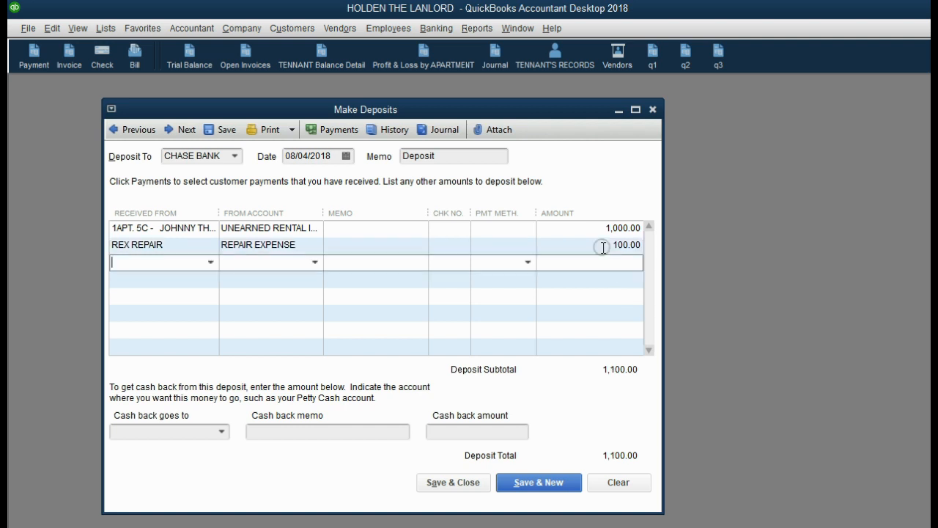
Consult the PowerPoint slide again and add a third QuickBooks deposit line for FED EX with the DELIVERY account.
{"action": "key", "text": "alt+Tab"}
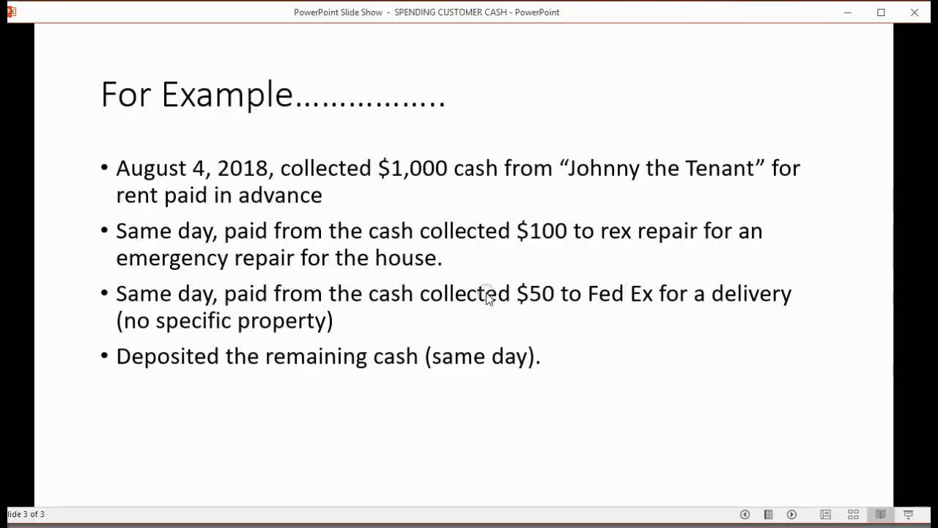
{"action": "left_click", "coordinate": [835, 12]}
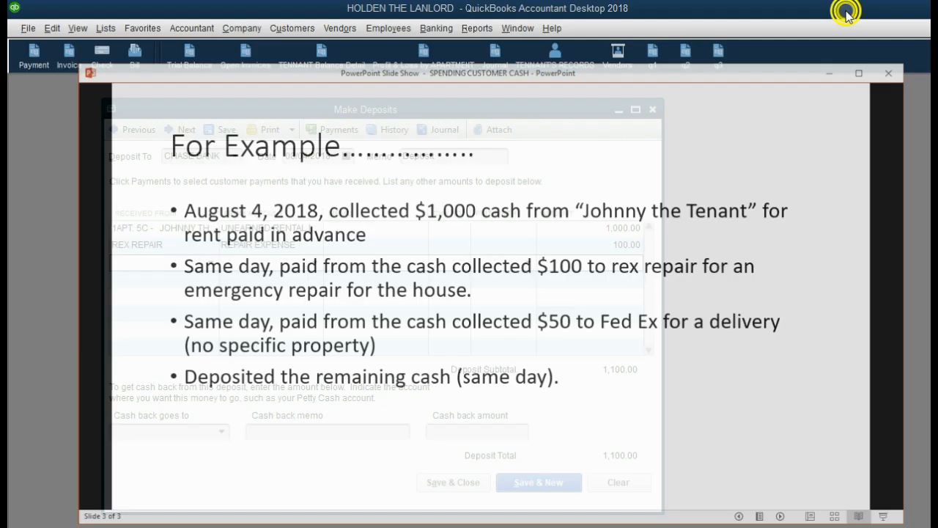
{"action": "left_click", "coordinate": [599, 229]}
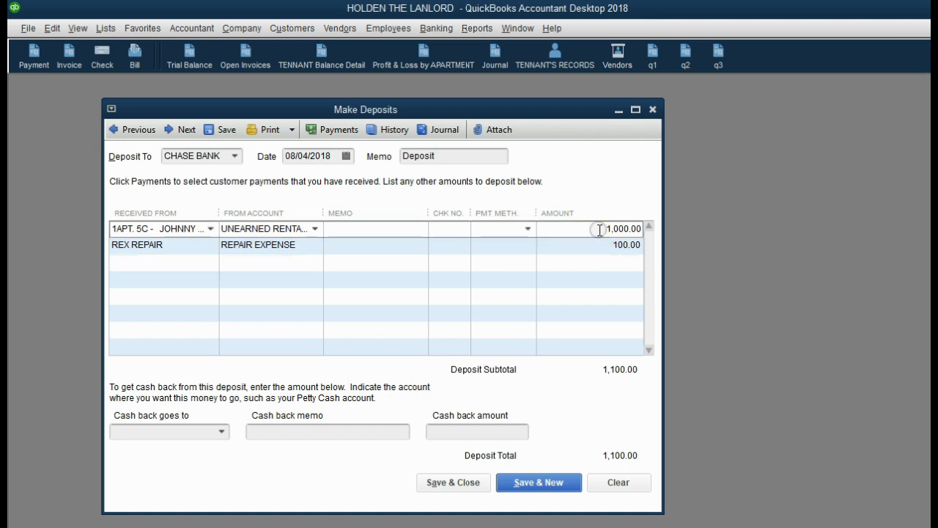
{"action": "left_click", "coordinate": [208, 264]}
{"action": "left_click", "coordinate": [210, 263]}
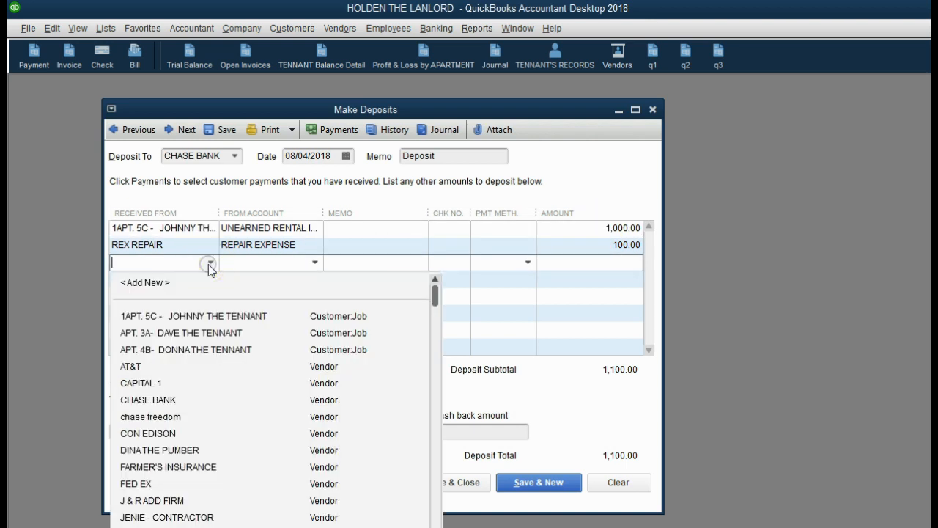
{"action": "scroll", "coordinate": [187, 425], "scroll_direction": "down", "scroll_amount": 2}
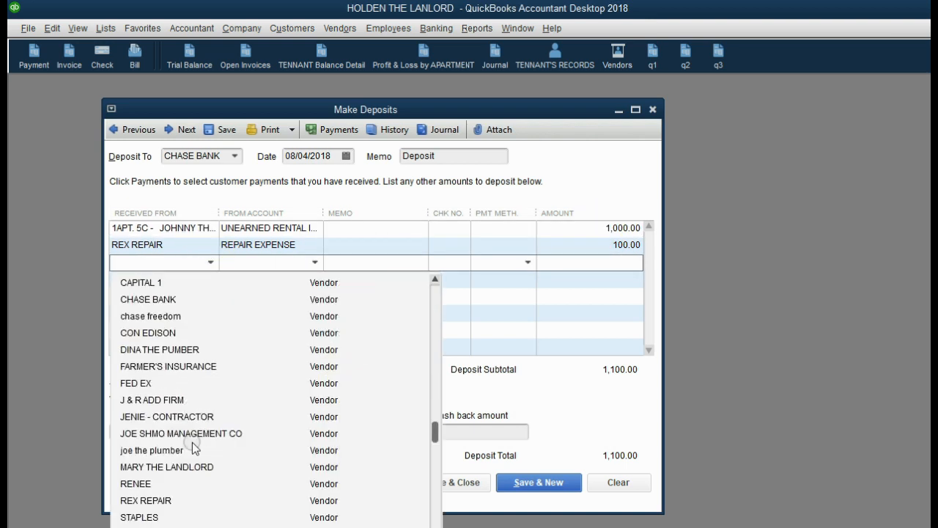
{"action": "left_click", "coordinate": [176, 382]}
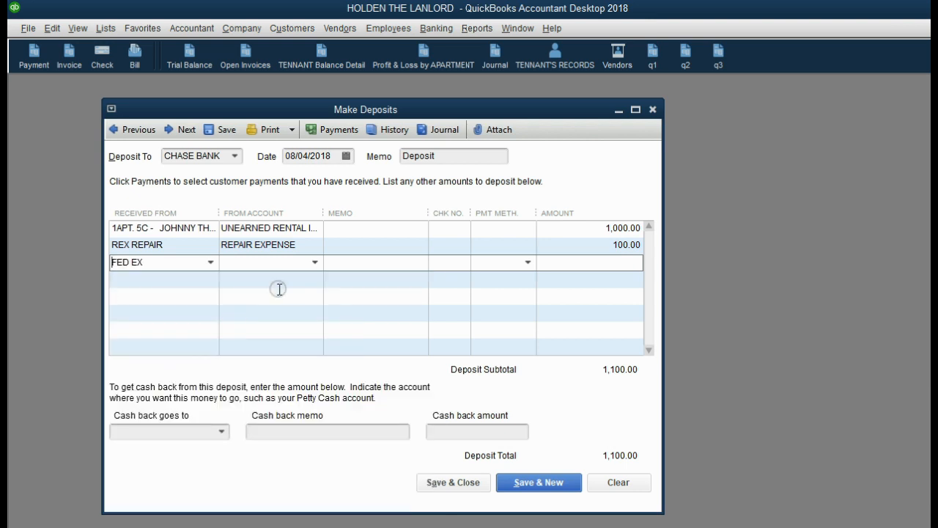
{"action": "left_click", "coordinate": [304, 265]}
{"action": "type", "text": "DELIVERY"}
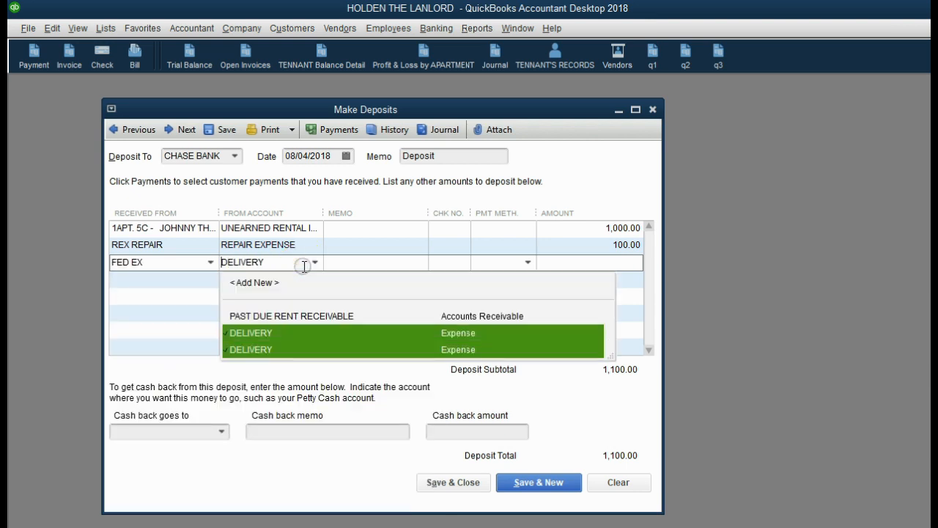
{"action": "left_click", "coordinate": [313, 333]}
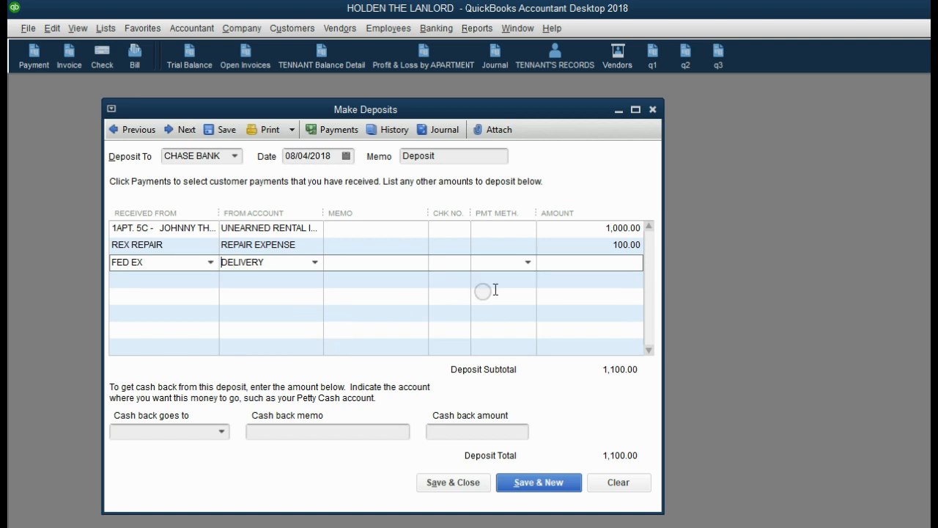
Enter 50 as the amount of the FED EX line.
{"action": "left_click", "coordinate": [585, 249]}
{"action": "left_click", "coordinate": [587, 263]}
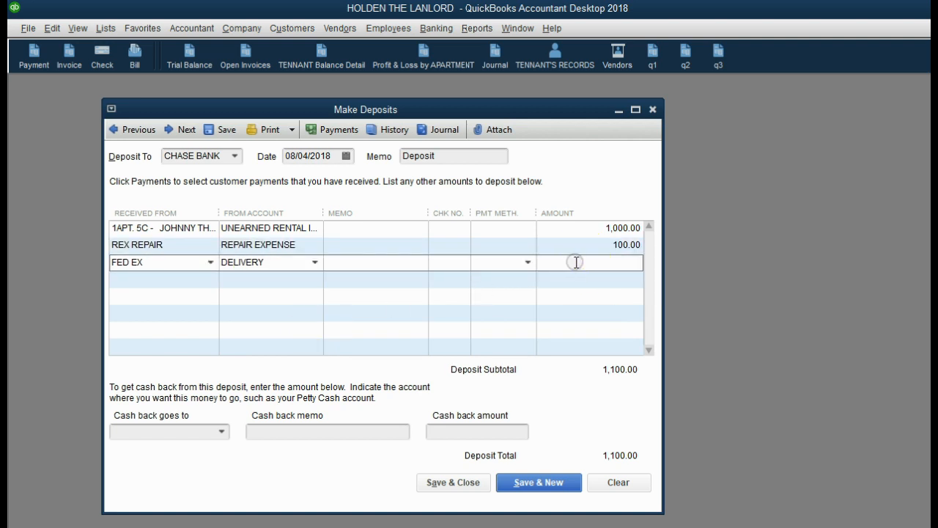
{"action": "type", "text": "50"}
{"action": "key", "text": "Tab"}
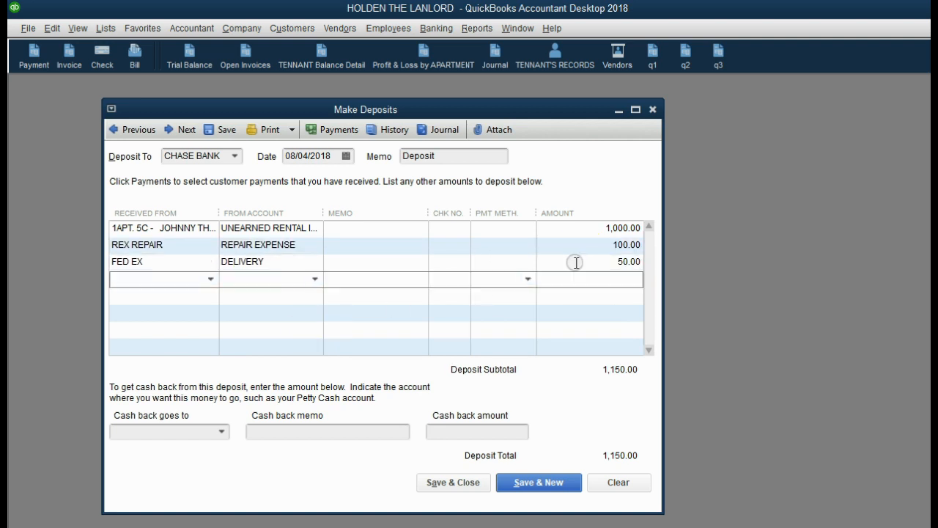
Change the REX REPAIR line's amount to -100 and the FED EX line's amount to -50 in the deposit.
{"action": "left_click", "coordinate": [590, 302]}
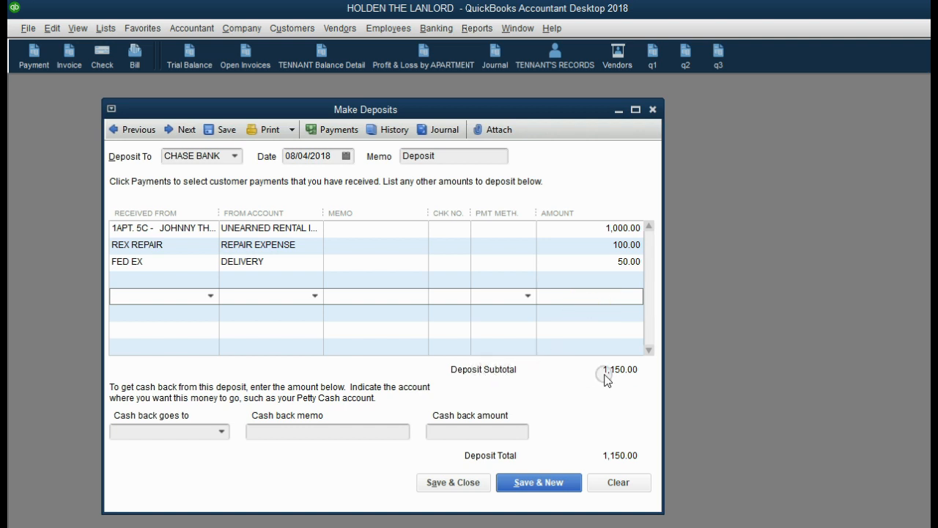
{"action": "left_click", "coordinate": [595, 230]}
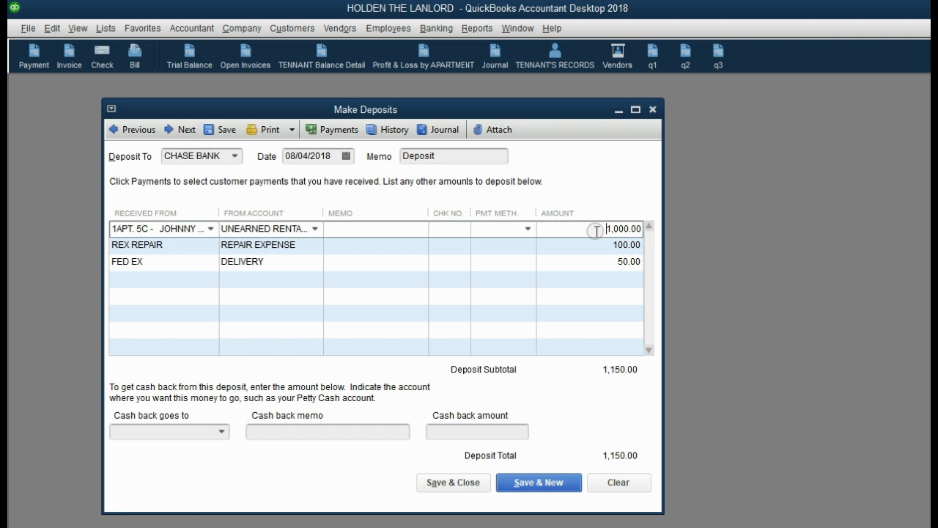
{"action": "left_click", "coordinate": [601, 245]}
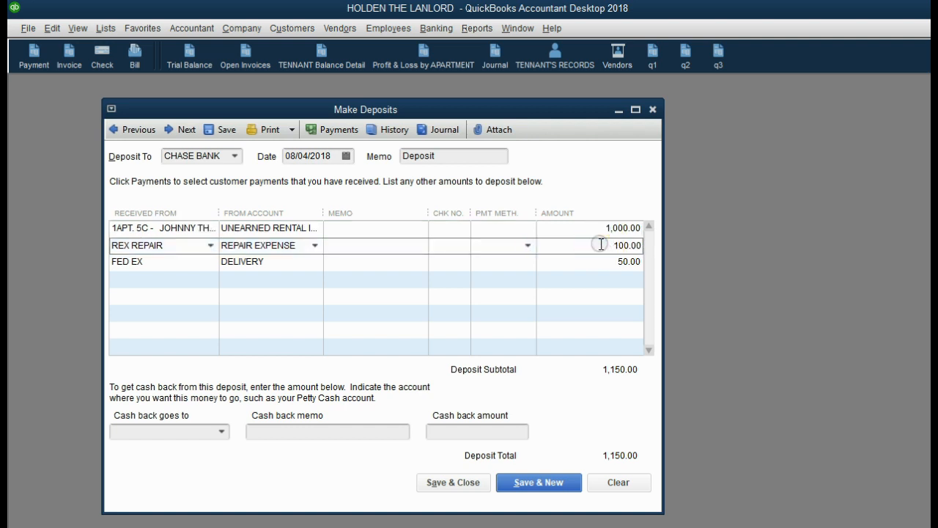
{"action": "left_click", "coordinate": [614, 261]}
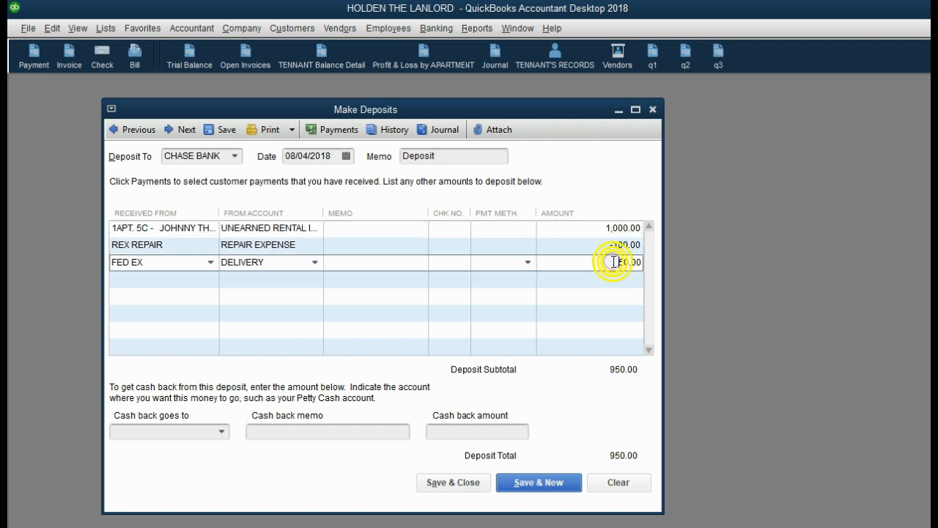
{"action": "type", "text": "-"}
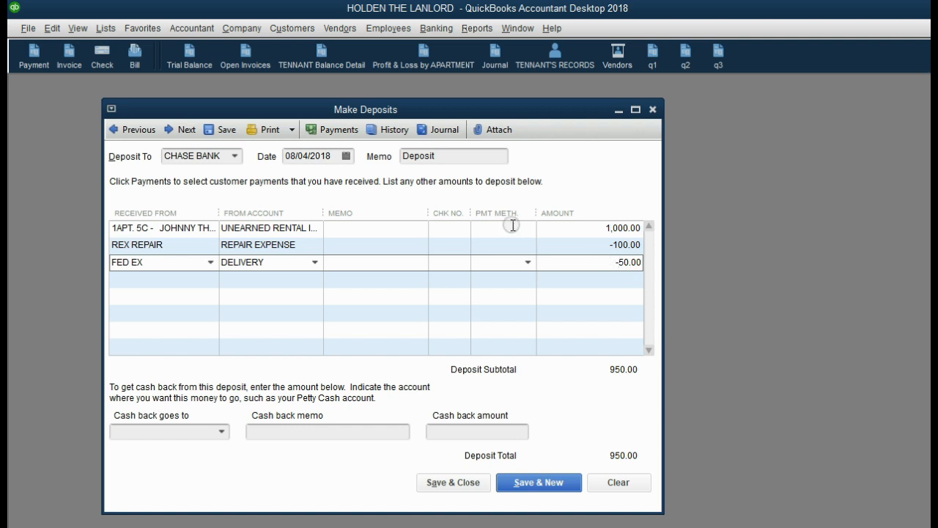
{"action": "left_click", "coordinate": [589, 294]}
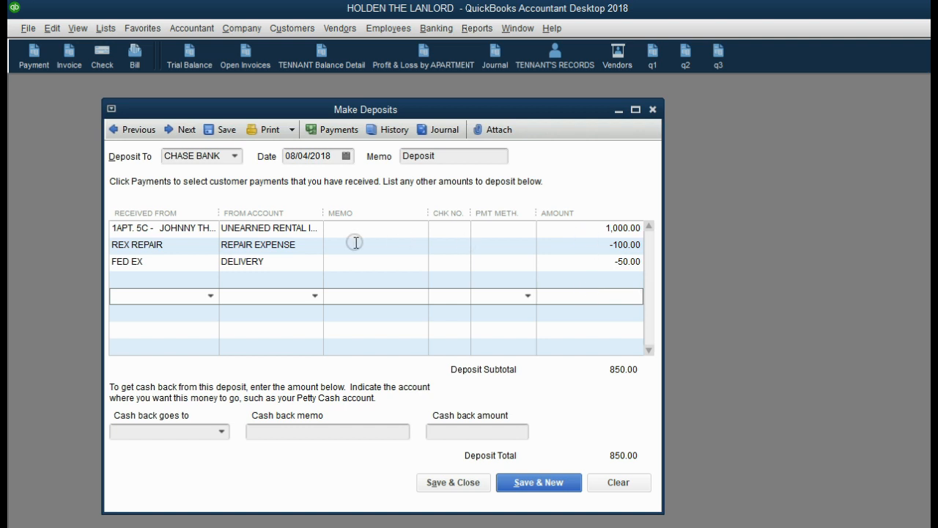
Review the names, accounts and amounts of the unearned rent, REX REPAIR and FED EX lines in the deposit.
{"action": "left_click", "coordinate": [584, 229]}
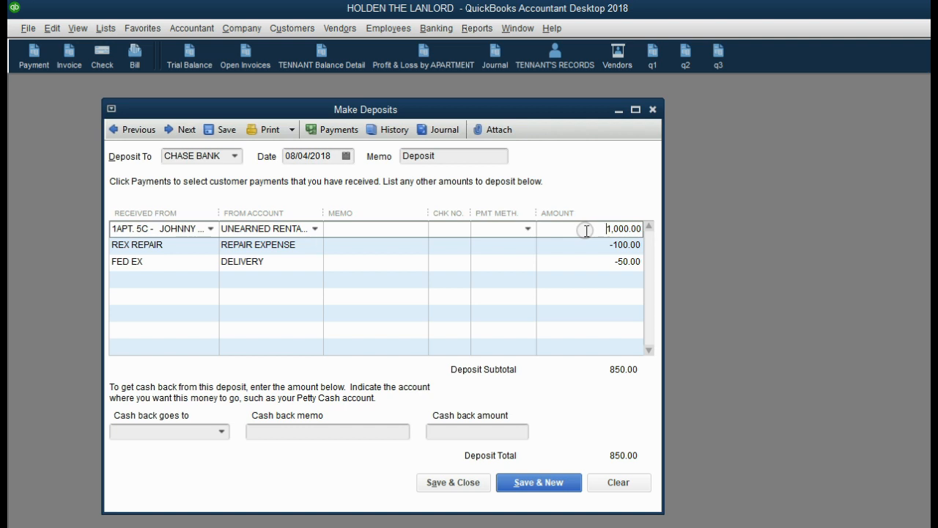
{"action": "left_click", "coordinate": [210, 231]}
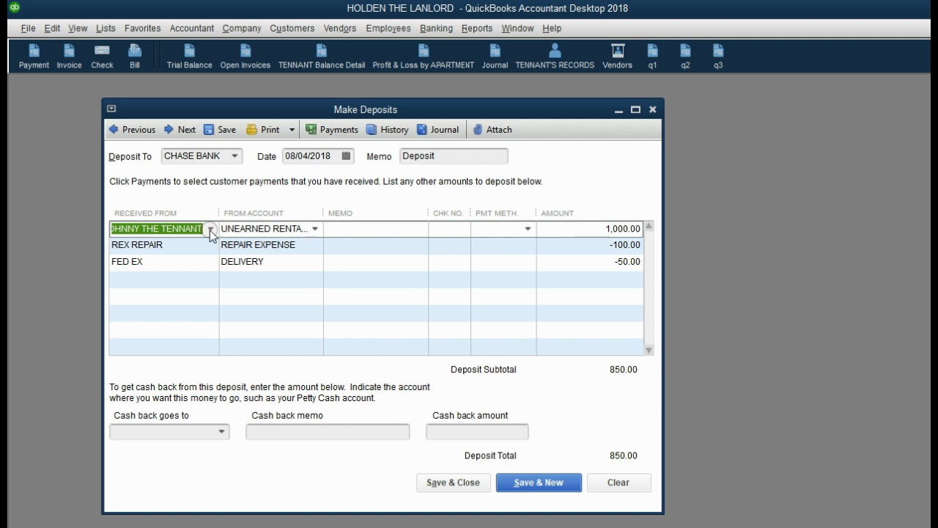
{"action": "left_click", "coordinate": [563, 247]}
{"action": "type", "text": "-"}
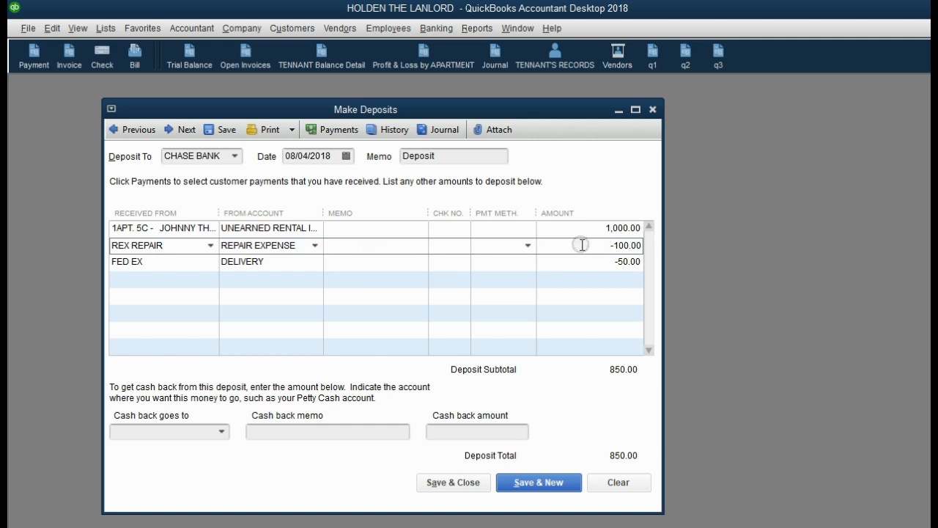
{"action": "left_click", "coordinate": [195, 262]}
{"action": "left_click", "coordinate": [563, 262]}
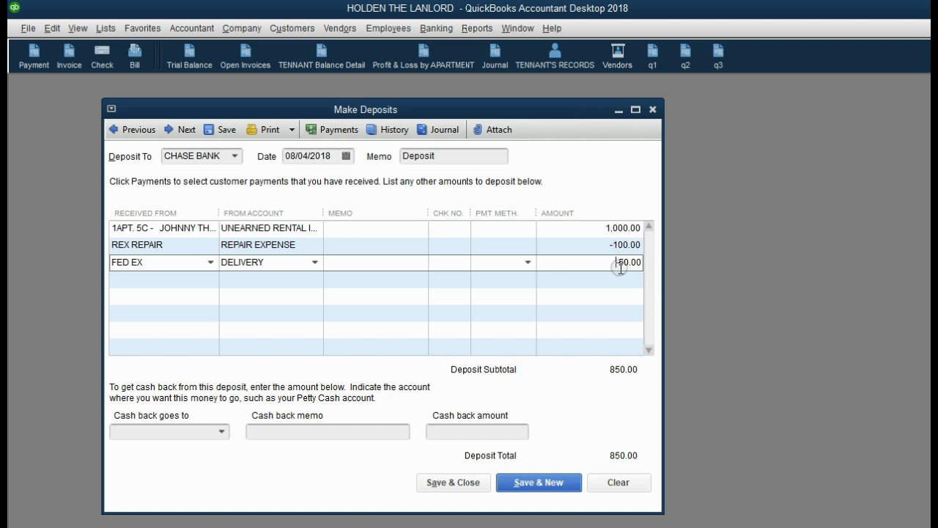
{"action": "double_click", "coordinate": [316, 265]}
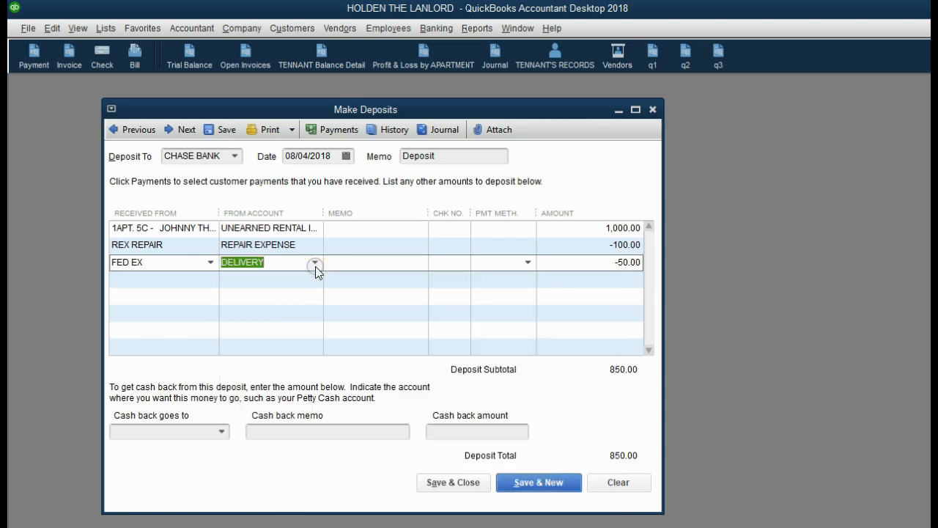
{"action": "left_click", "coordinate": [615, 277]}
{"action": "left_click", "coordinate": [592, 227]}
{"action": "left_click", "coordinate": [588, 245]}
{"action": "left_click", "coordinate": [587, 262]}
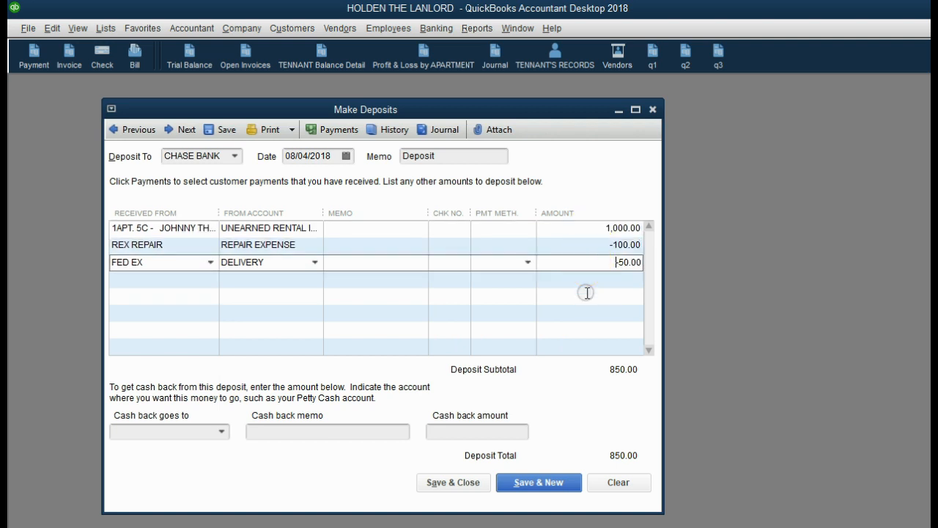
Check the three line amounts against the deposit subtotal and save and close the deposit.
{"action": "left_click", "coordinate": [582, 279]}
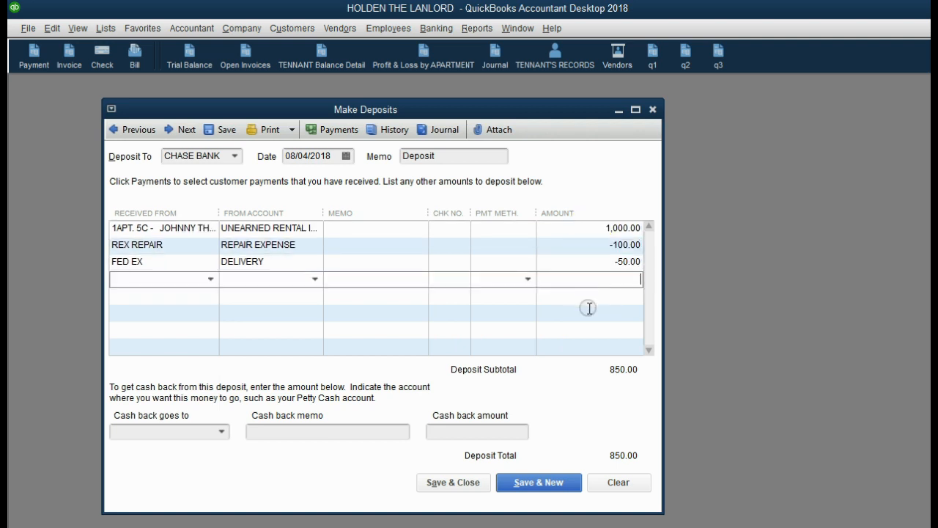
{"action": "left_click", "coordinate": [587, 227]}
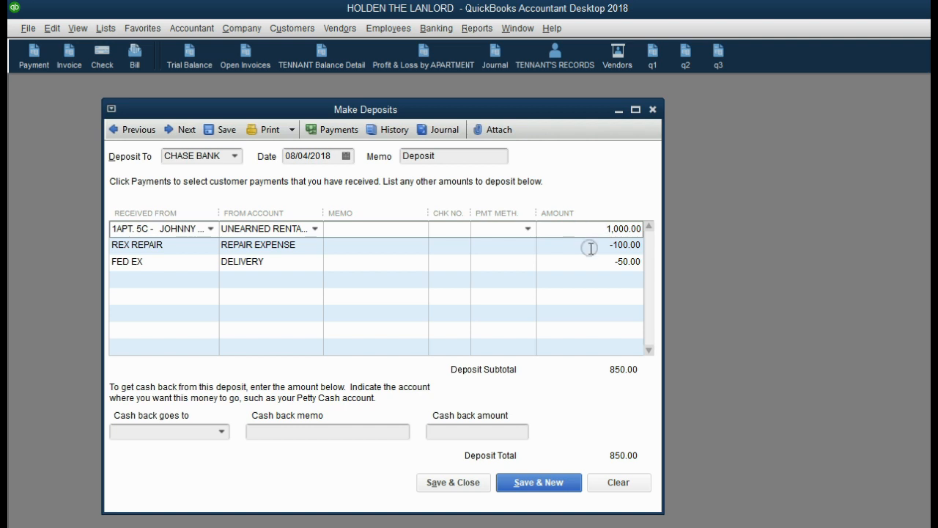
{"action": "left_click", "coordinate": [589, 245]}
{"action": "left_click", "coordinate": [584, 267]}
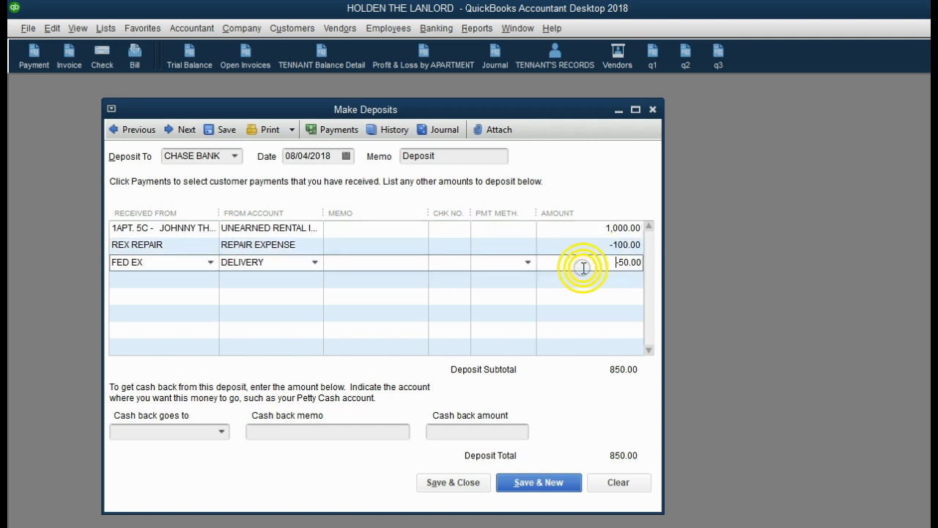
{"action": "left_click", "coordinate": [504, 376]}
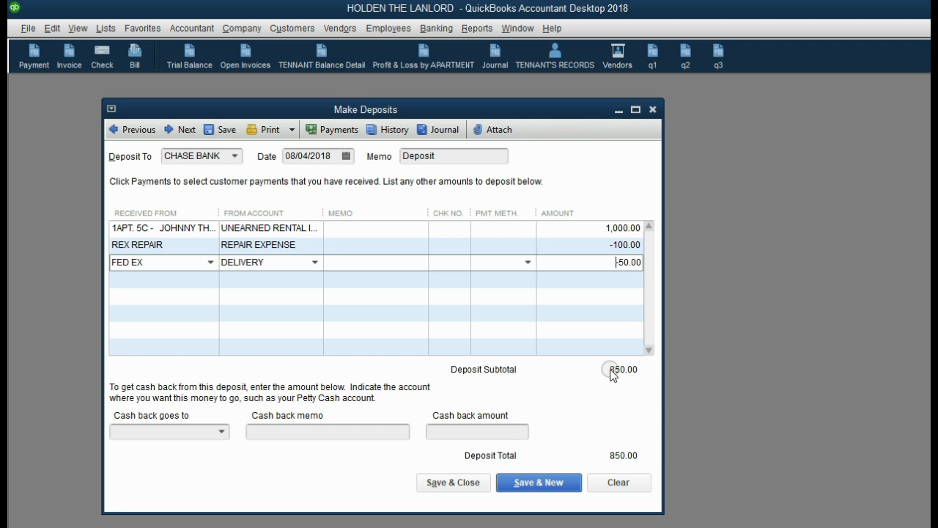
{"action": "left_click", "coordinate": [464, 483]}
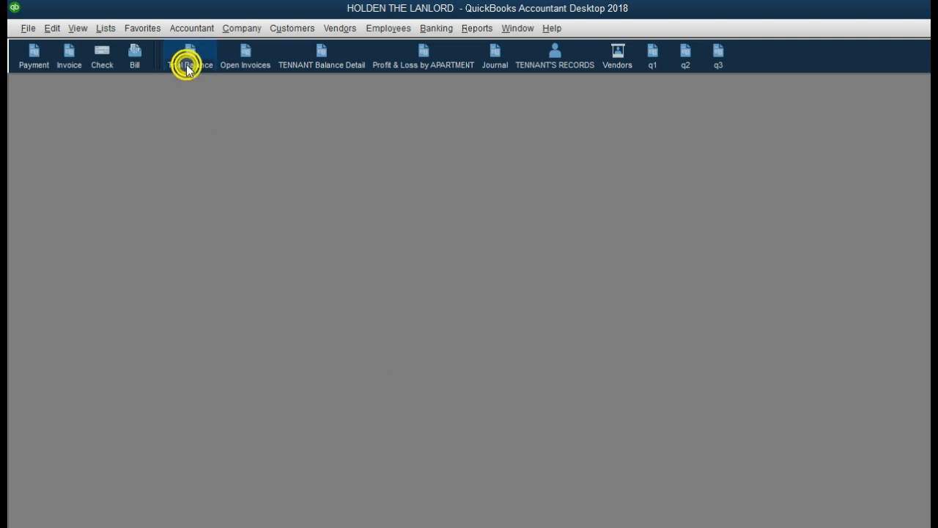
Open the Trial Balance, drill into CHASE BANK to examine the 08/04/2018 deposit and its balance, and close the detail report.
{"action": "left_click", "coordinate": [188, 65]}
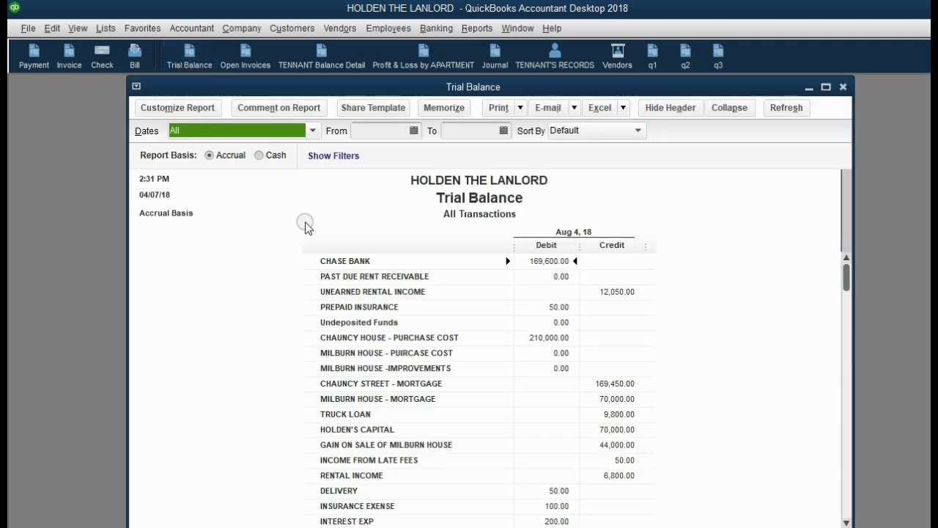
{"action": "double_click", "coordinate": [562, 262]}
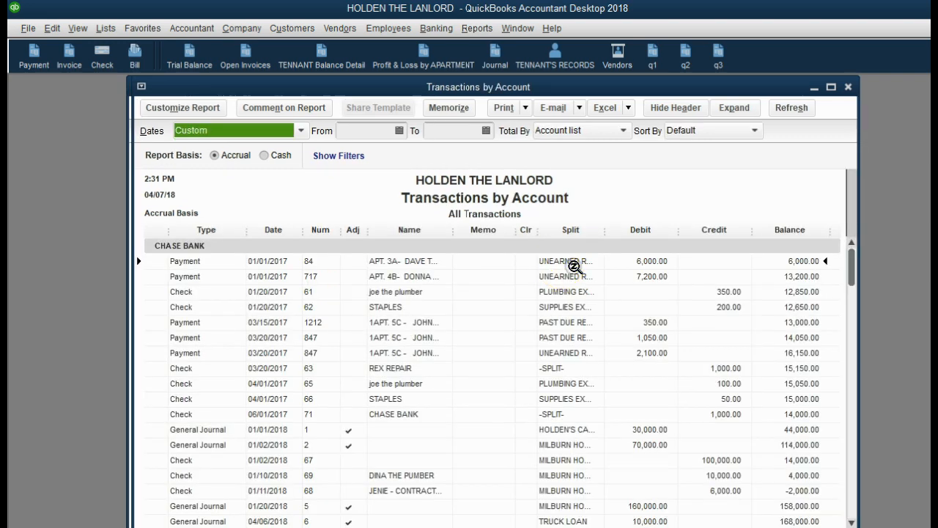
{"action": "scroll", "coordinate": [575, 268], "scroll_direction": "down", "scroll_amount": 5}
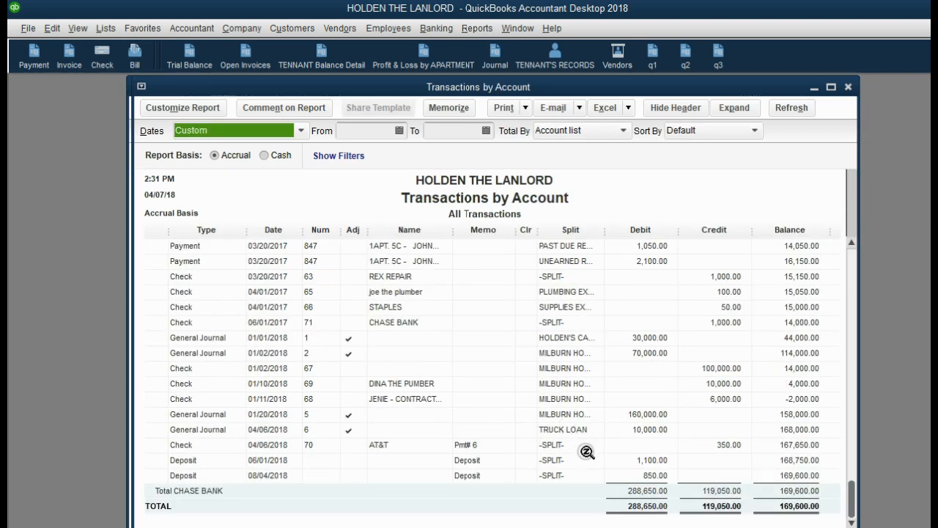
{"action": "left_click", "coordinate": [286, 476]}
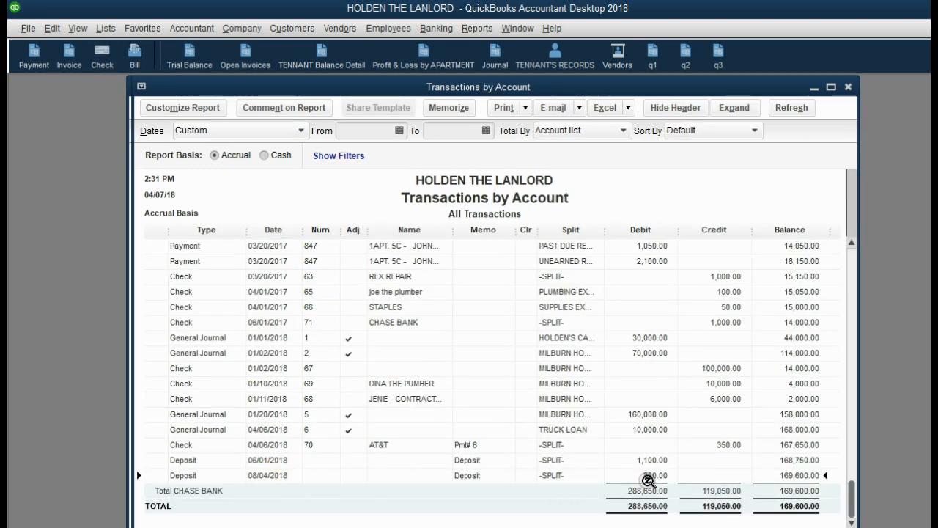
{"action": "left_click", "coordinate": [788, 458]}
{"action": "left_click", "coordinate": [656, 476]}
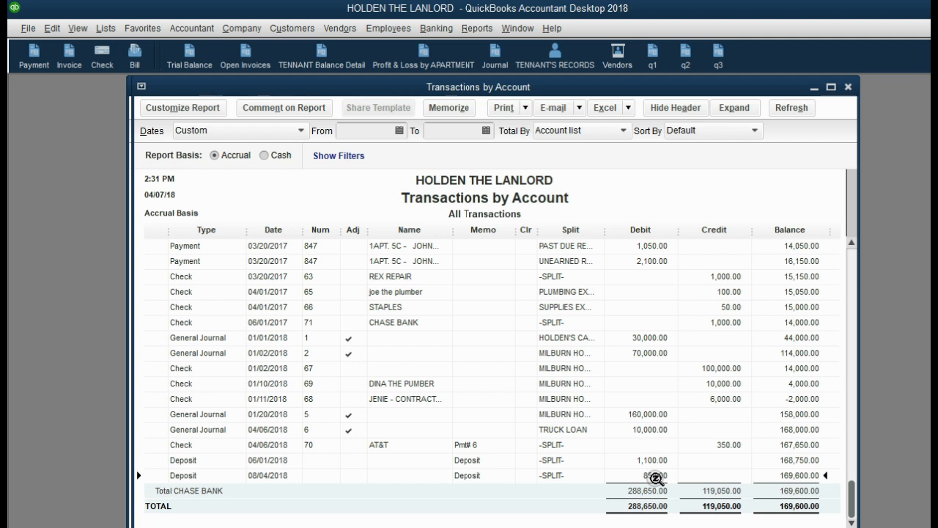
{"action": "key", "text": "Escape"}
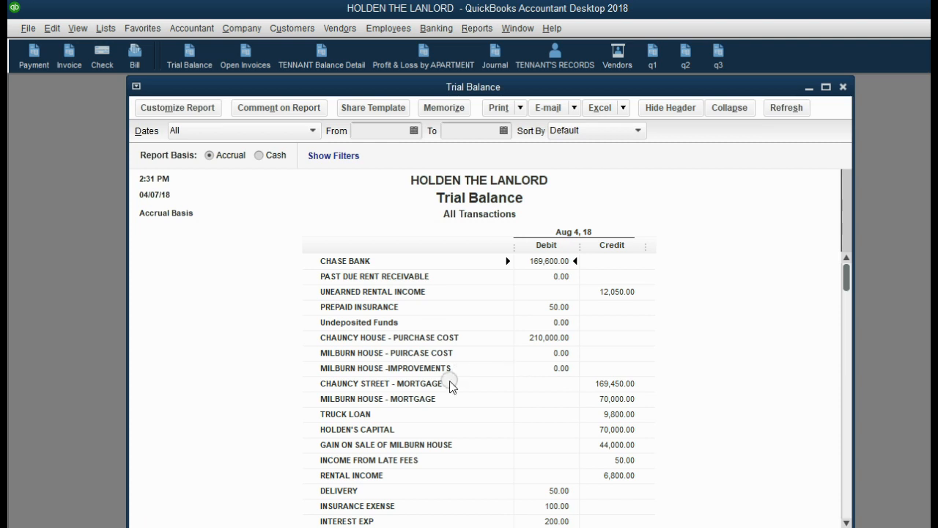
Drill into REPAIR EXPENSE from the Trial Balance, examine the 08/04/2018 REX REPAIR deposit entry, and close the detail report.
{"action": "scroll", "coordinate": [457, 463], "scroll_direction": "down", "scroll_amount": 2}
{"action": "scroll", "coordinate": [458, 463], "scroll_direction": "down", "scroll_amount": 1}
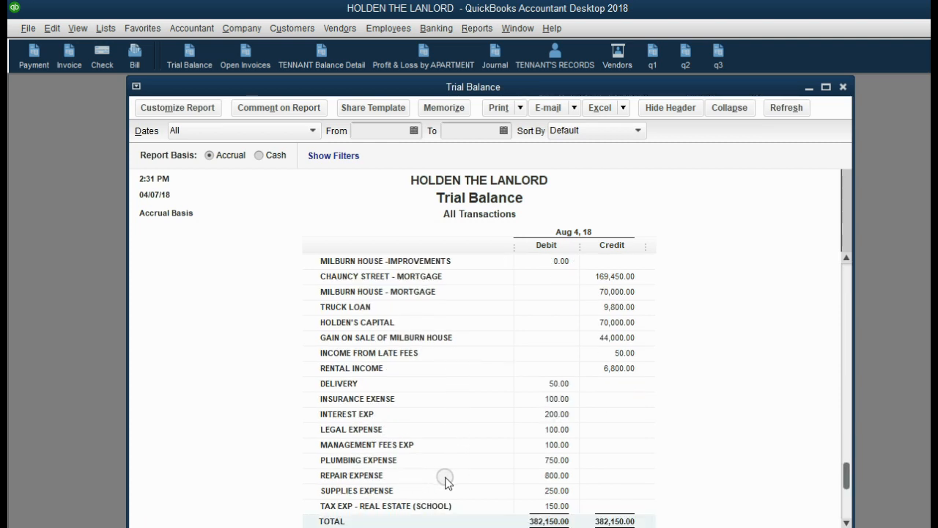
{"action": "double_click", "coordinate": [563, 476]}
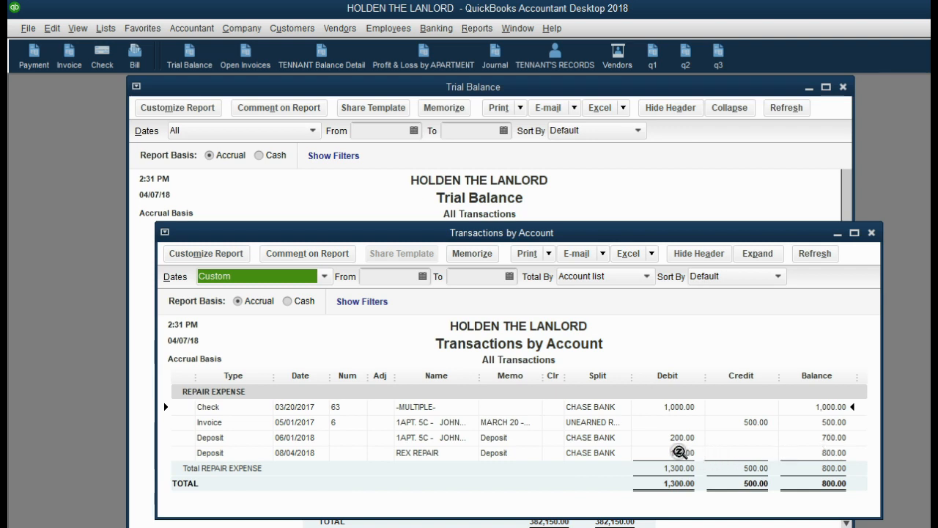
{"action": "left_click", "coordinate": [680, 452]}
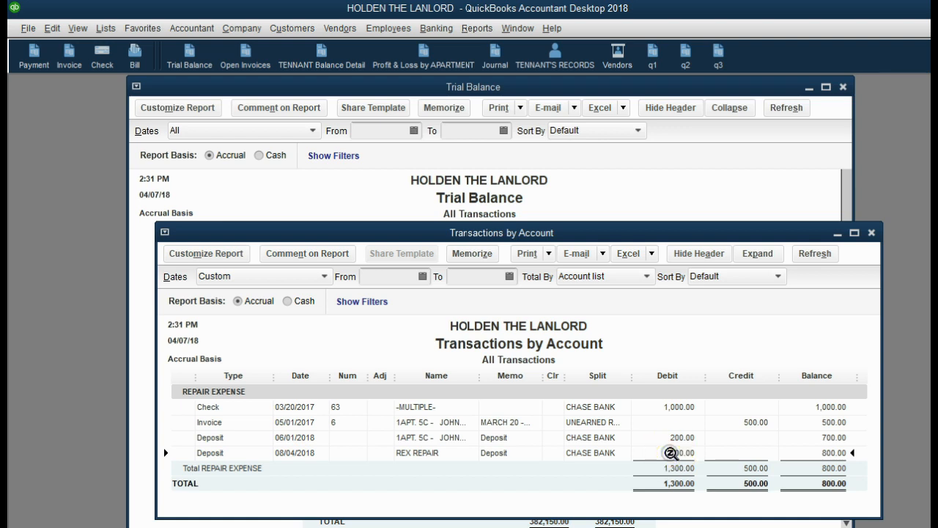
{"action": "left_click", "coordinate": [813, 437]}
{"action": "left_click", "coordinate": [871, 233]}
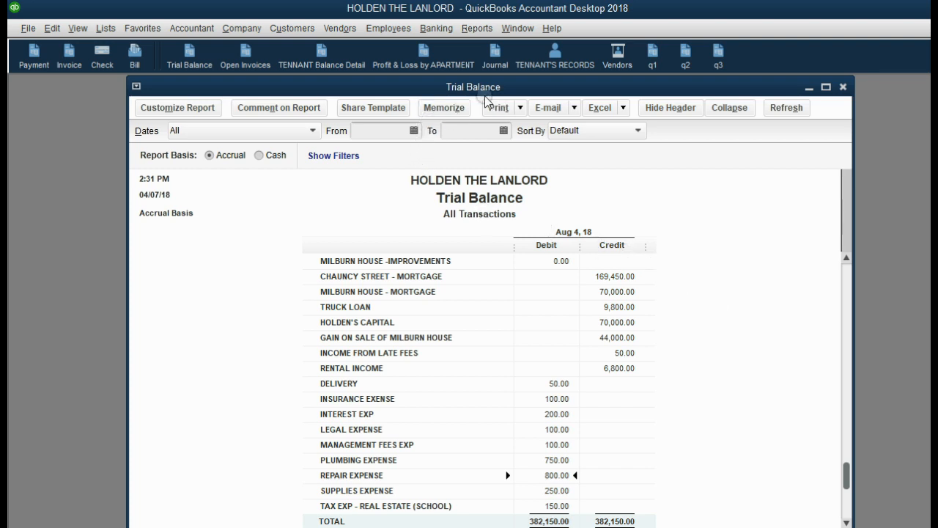
Open the TENNANT Balance Detail report and examine the 08/04/2018 deposit under the apartment 5C tenant.
{"action": "left_click", "coordinate": [336, 65]}
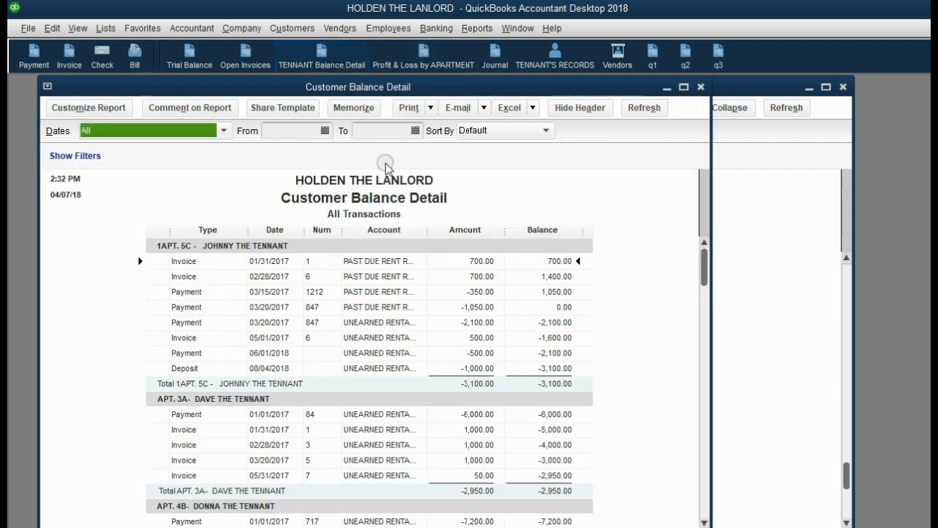
{"action": "left_click", "coordinate": [288, 232]}
{"action": "left_click", "coordinate": [481, 368]}
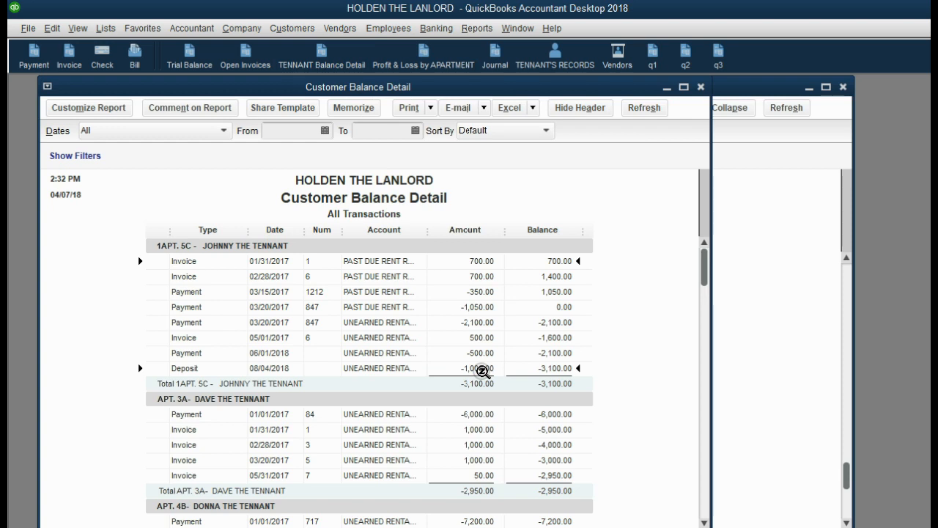
{"action": "left_click", "coordinate": [481, 370]}
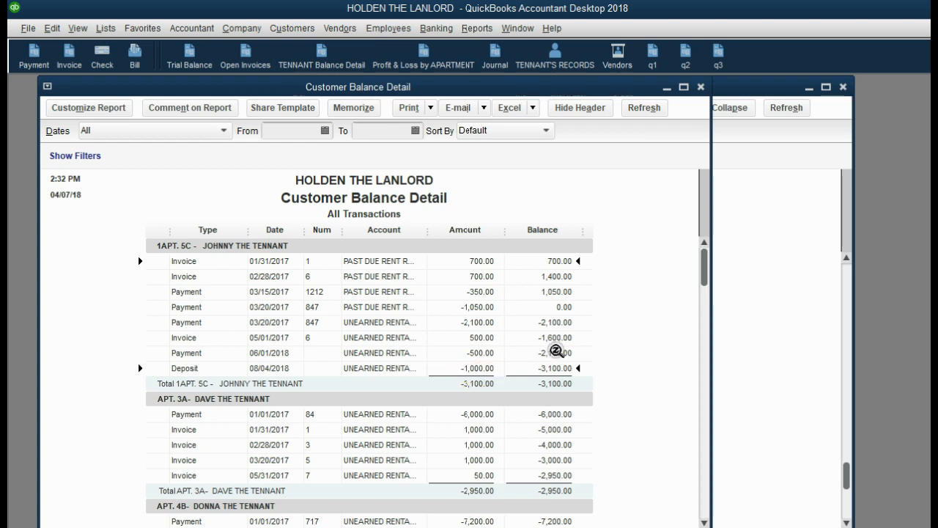